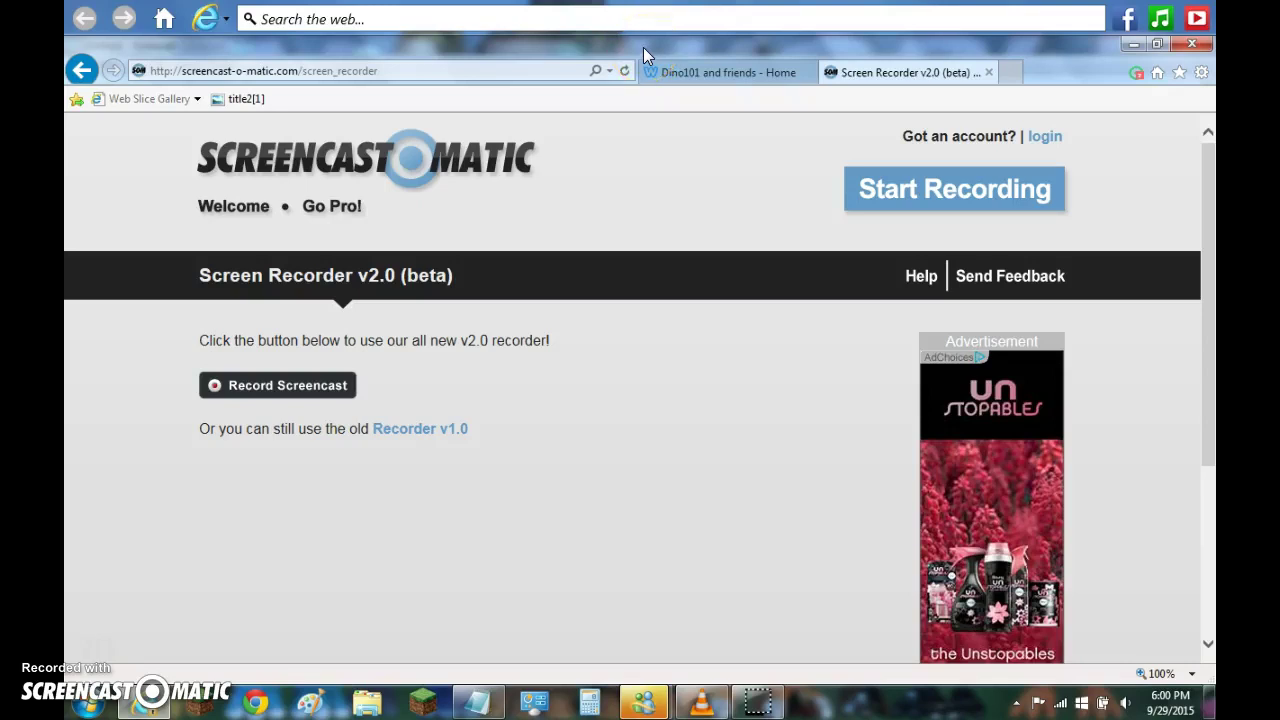
# Step: Select the Screencast-O-Matic page's URL in the address bar
pyautogui.click(456, 70)
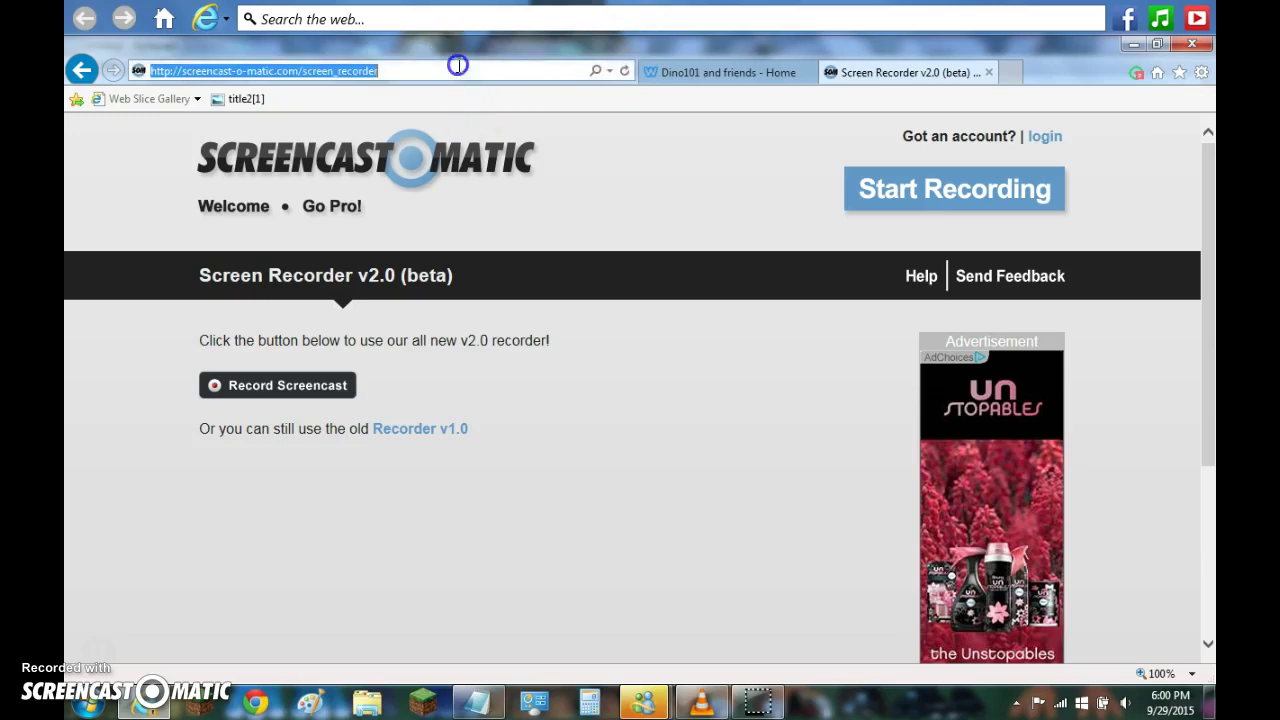
pyautogui.press('BackSpace')
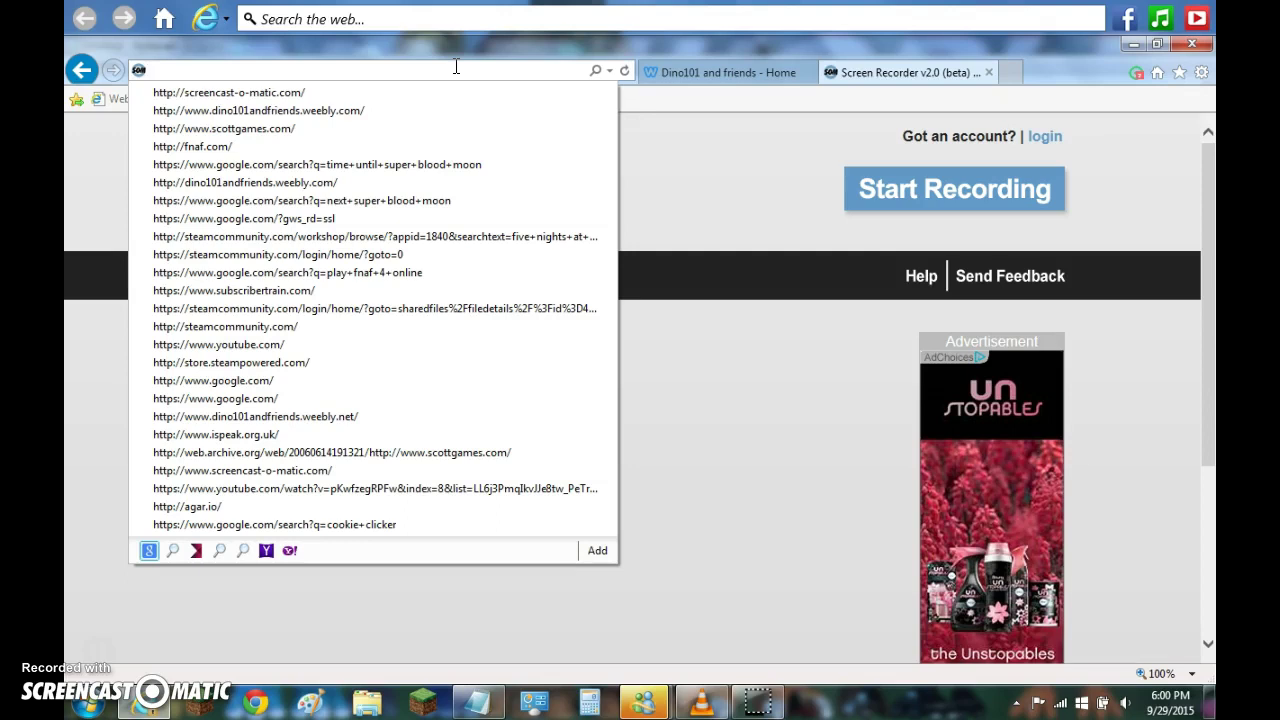
pyautogui.write('www')
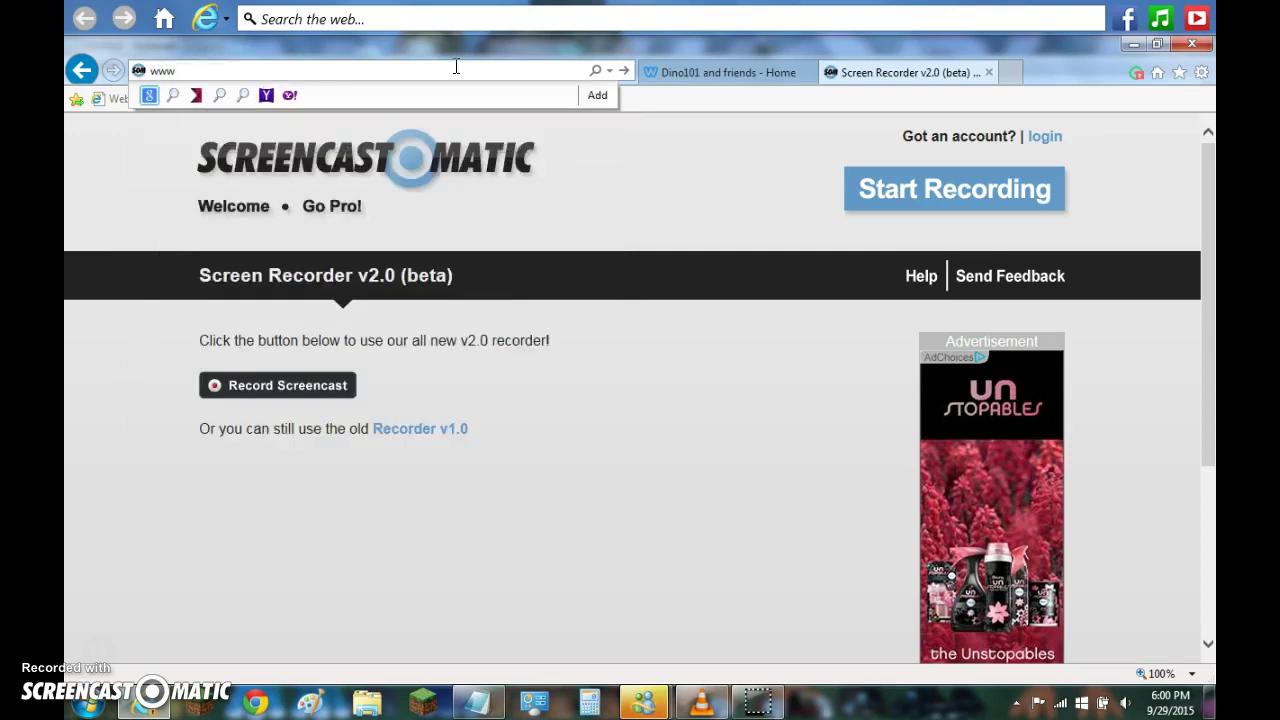
pyautogui.write('.dino101')
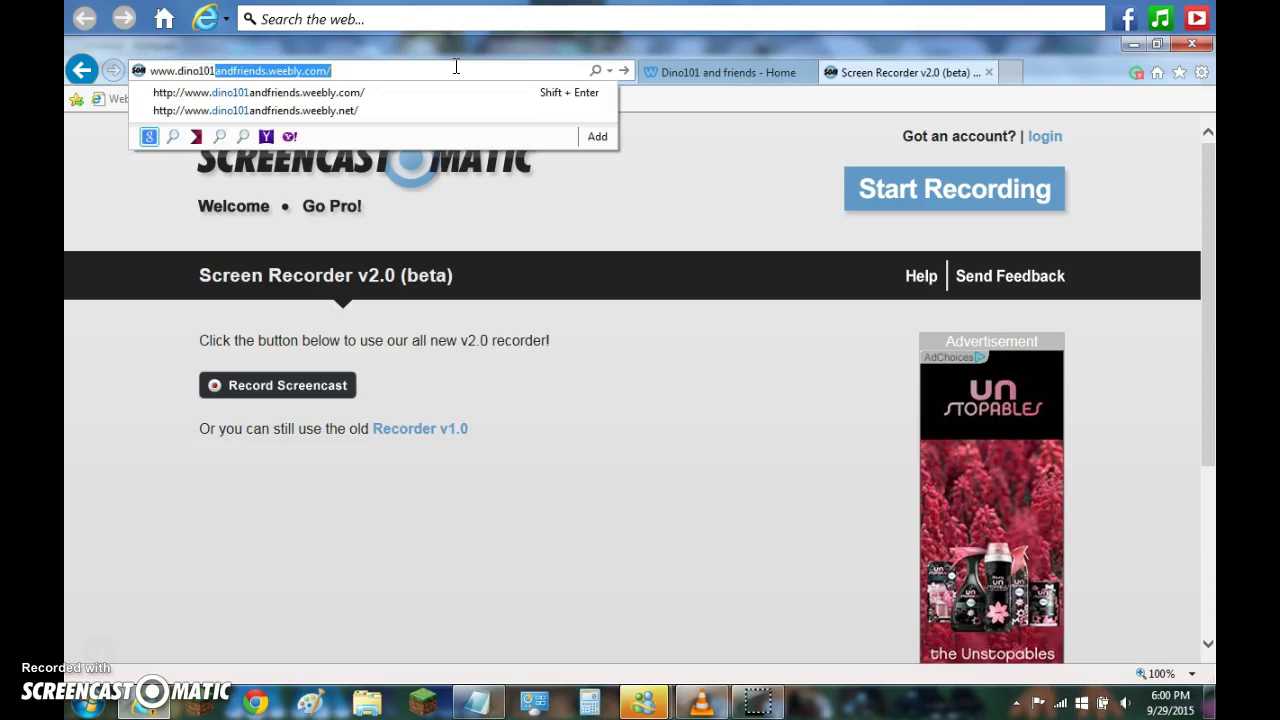
pyautogui.write('andfri')
pyautogui.write('endsw')
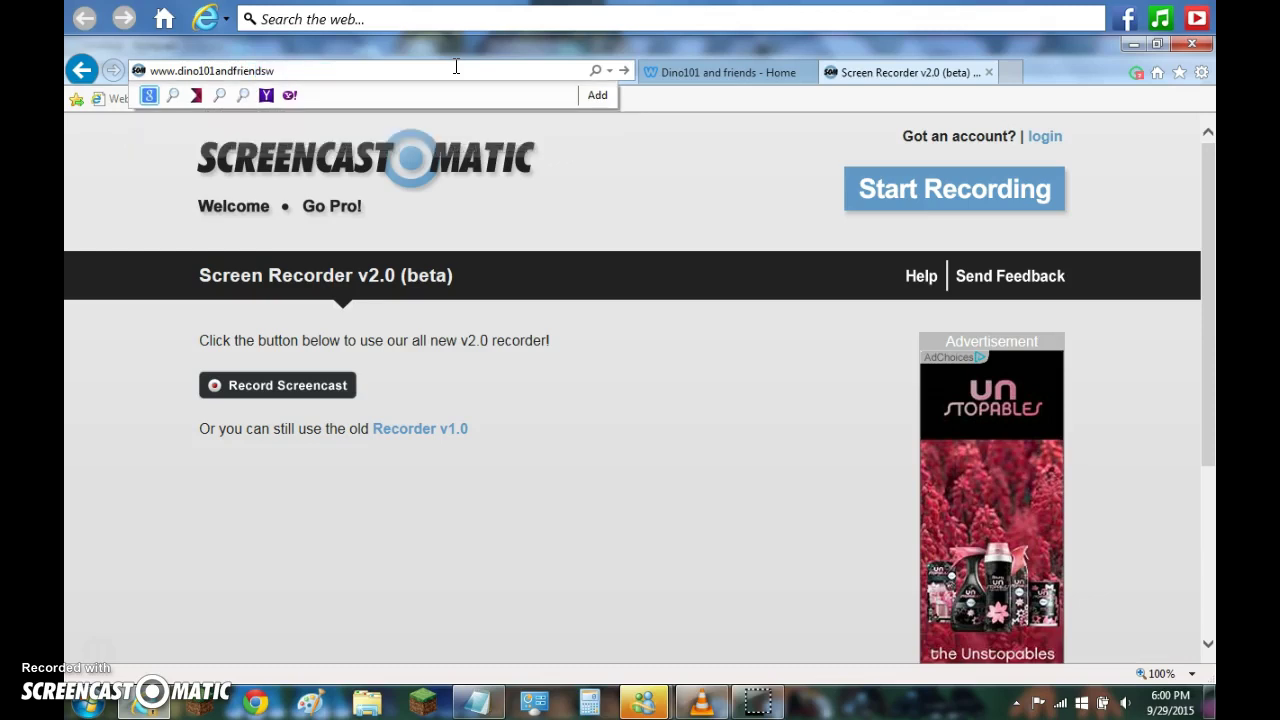
pyautogui.press('BackSpace')
pyautogui.write('fan')
pyautogui.write('club.')
pyautogui.write('we')
pyautogui.write('ebly.')
pyautogui.write('com')
pyautogui.press('Return')
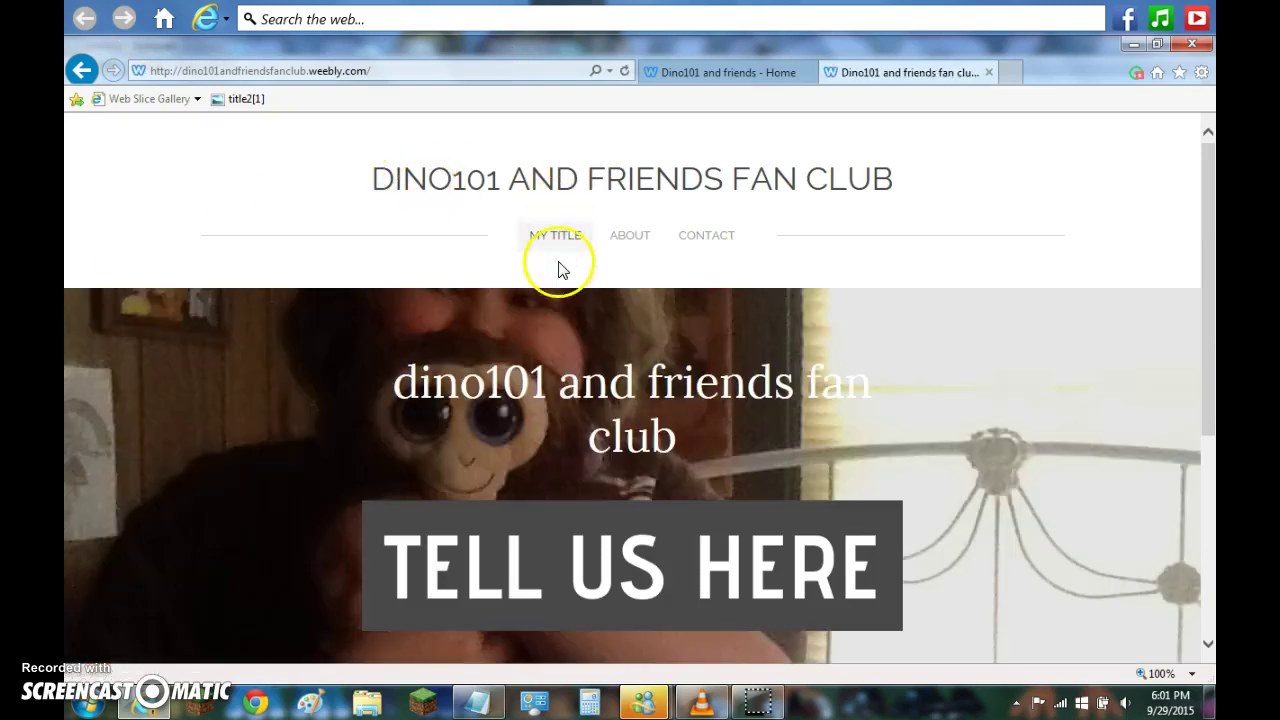
pyautogui.scroll(-3, 560, 260)
pyautogui.scroll(-5, 530, 360)
pyautogui.scroll(3, 545, 300)
pyautogui.scroll(-2, 545, 300)
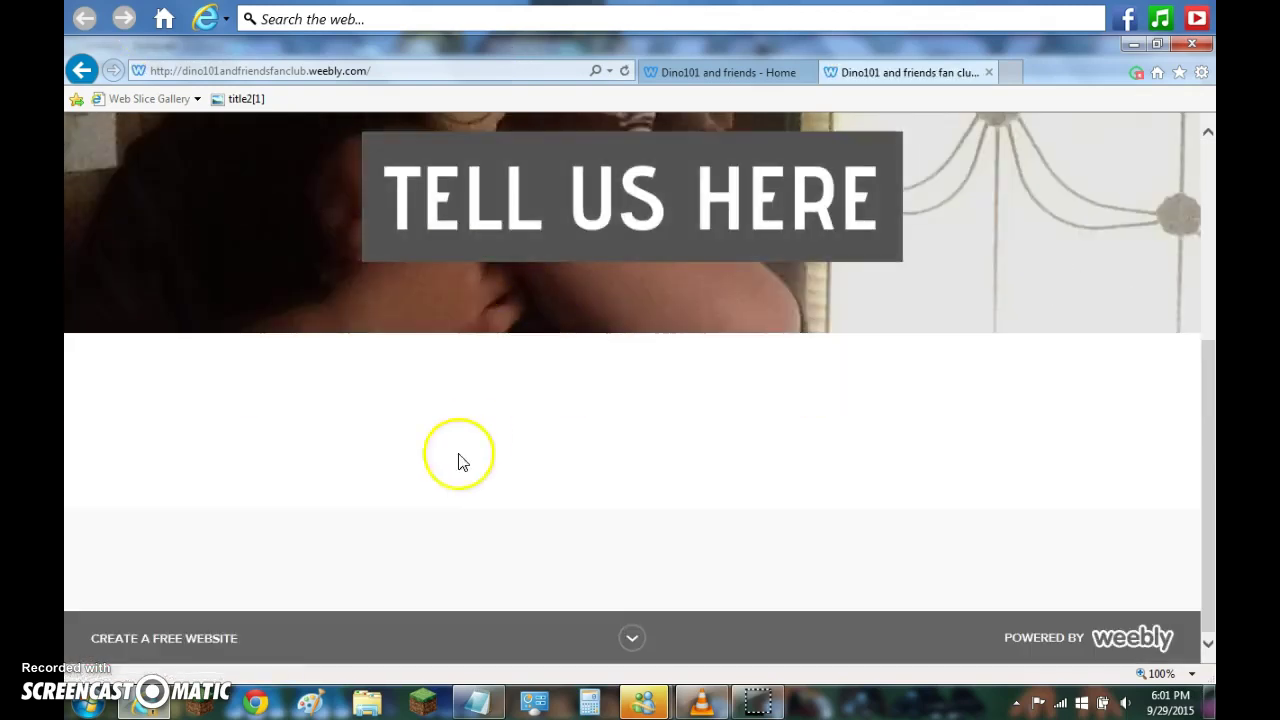
pyautogui.scroll(4, 787, 480)
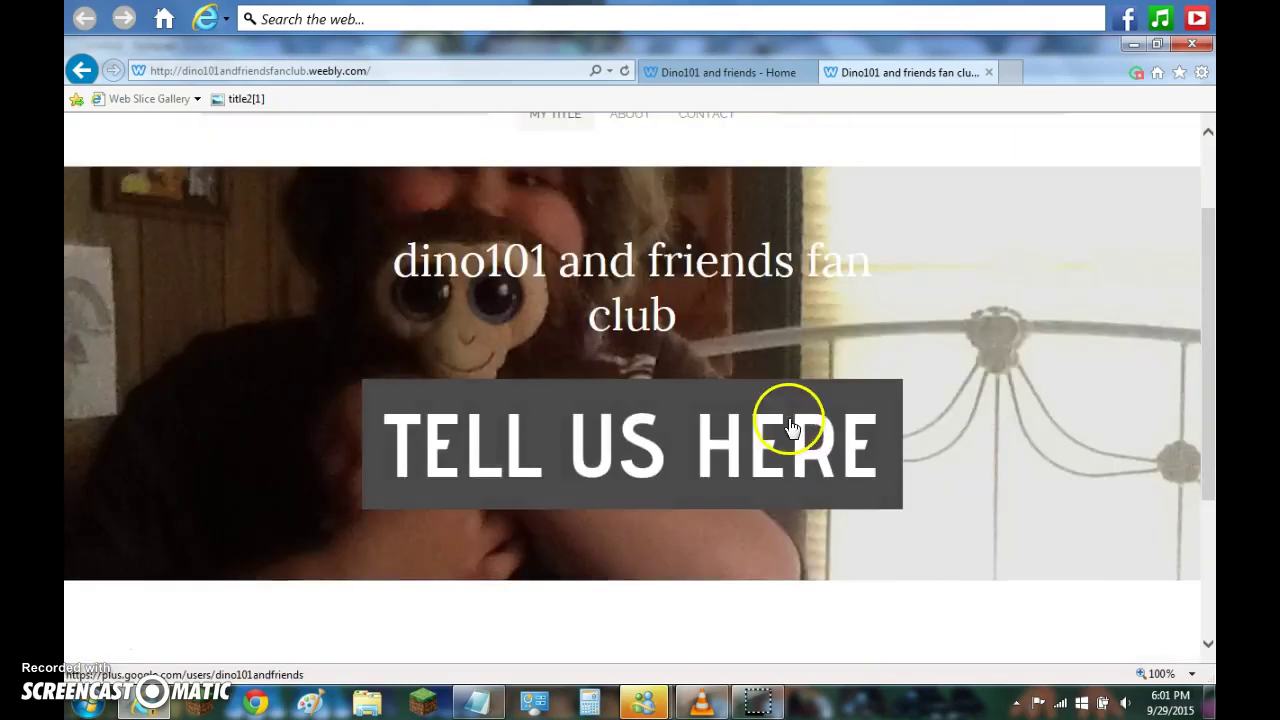
pyautogui.scroll(3, 700, 400)
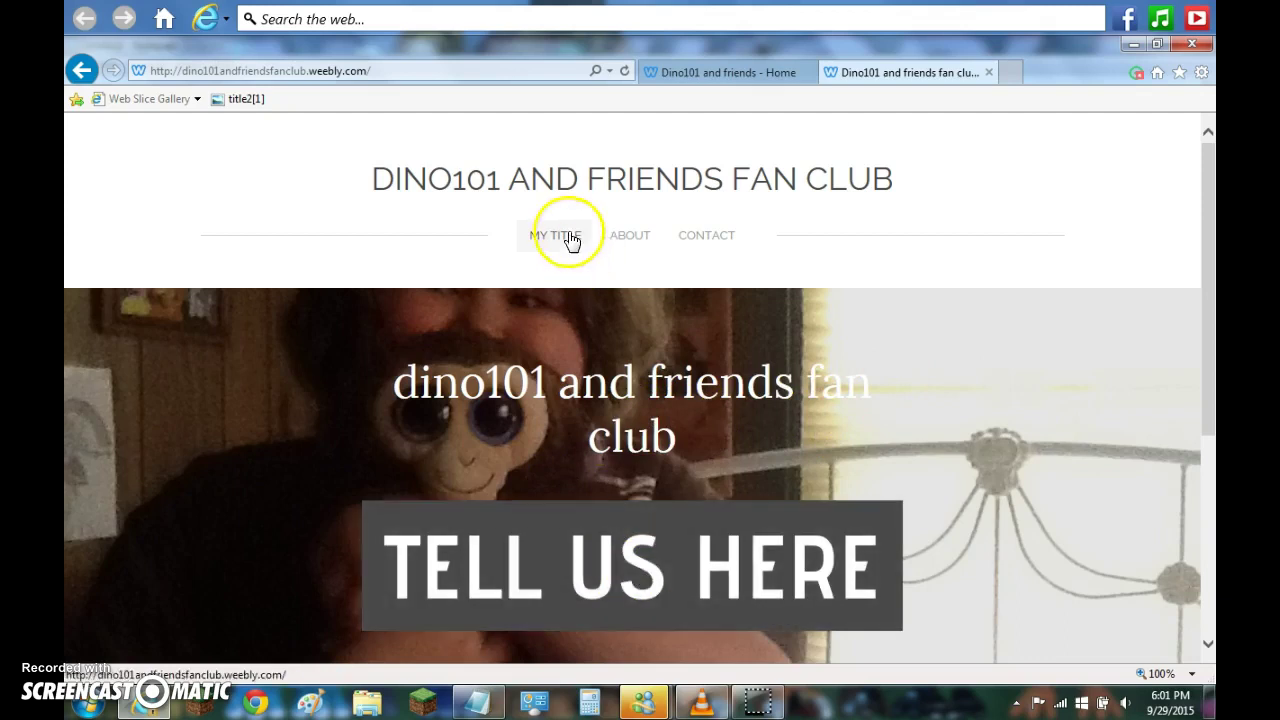
pyautogui.click(650, 552)
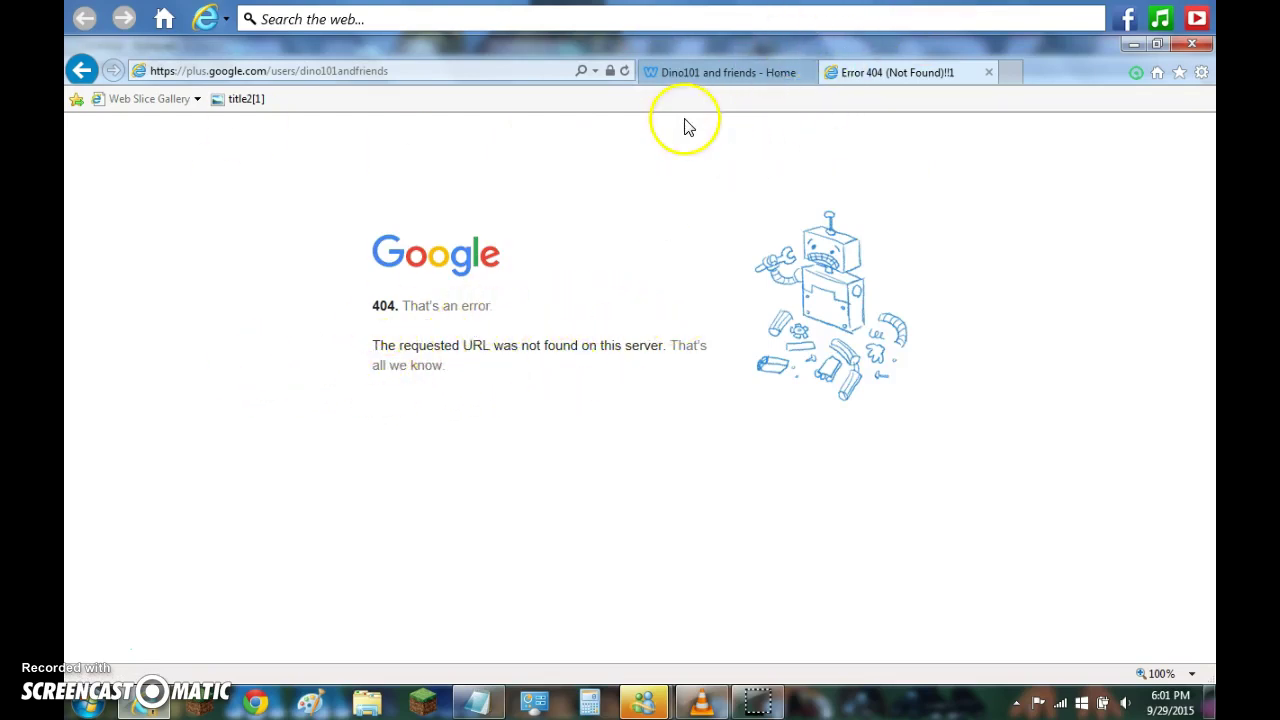
pyautogui.click(82, 70)
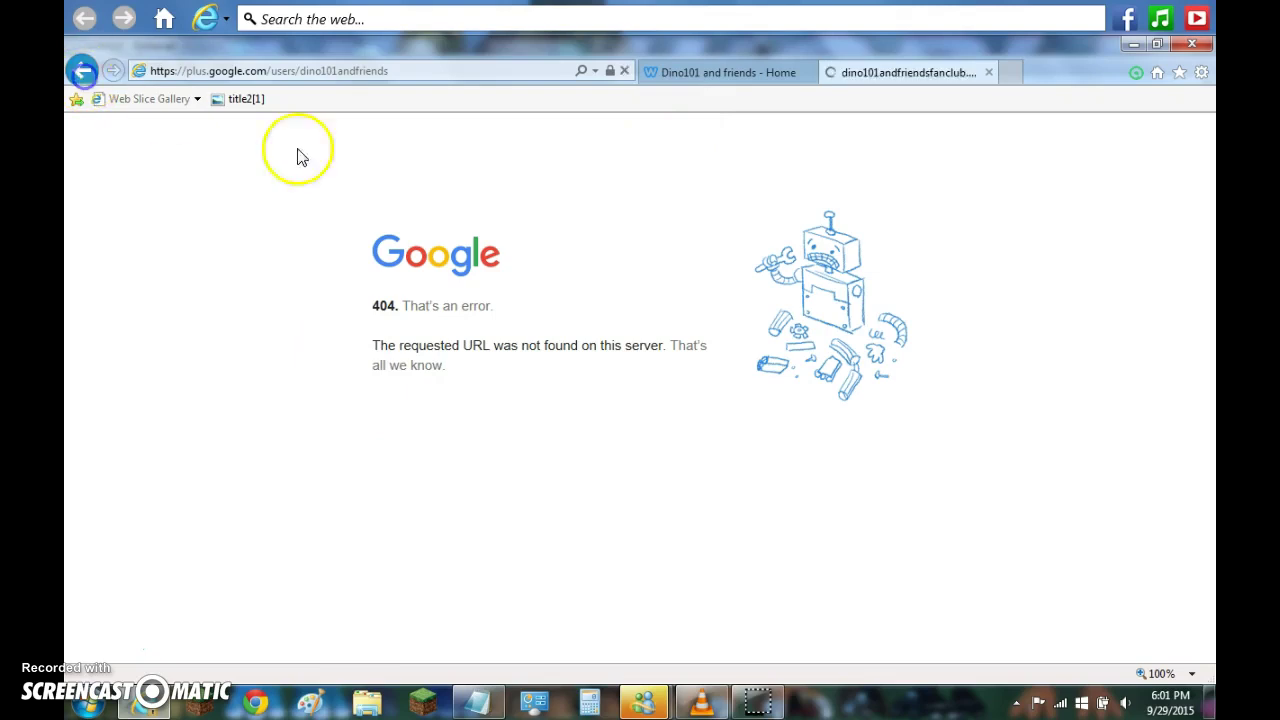